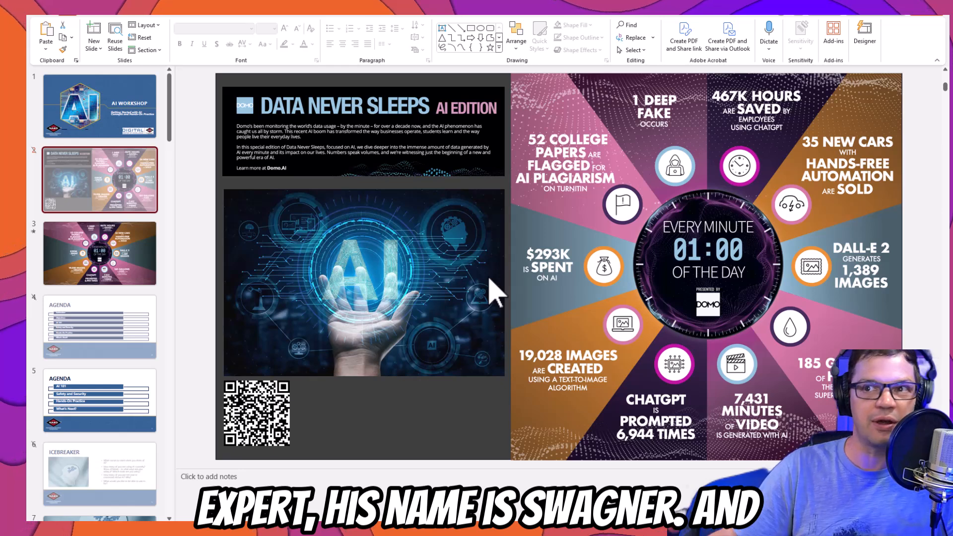
Examine the image, text and QR code blocks and the clock infographic on slide 2, and the expanded infographic on slide 3.
click(720, 268)
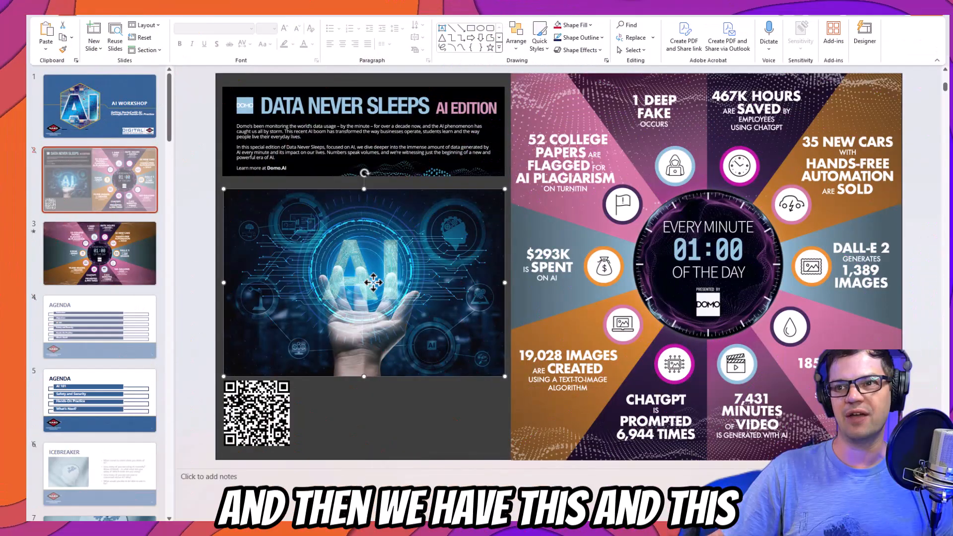
click(381, 127)
click(275, 422)
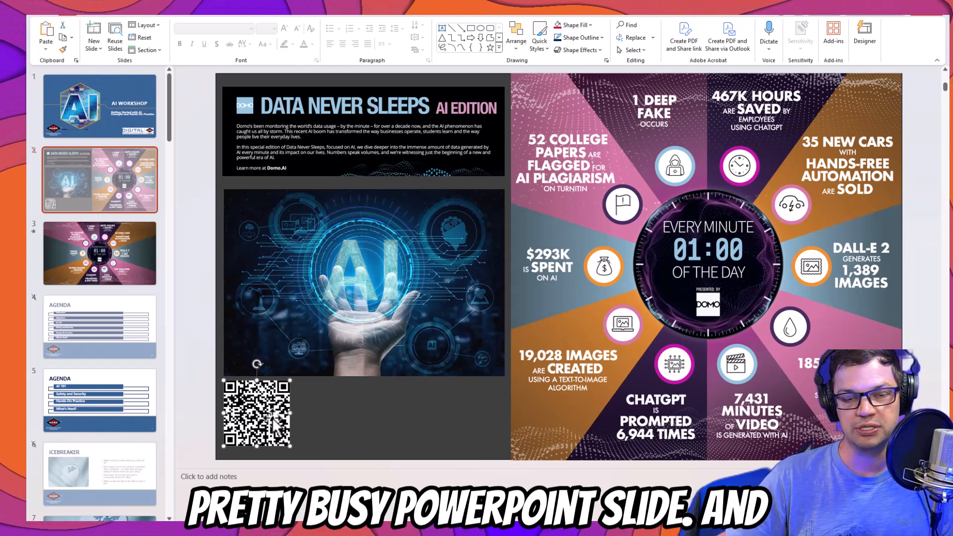
click(697, 251)
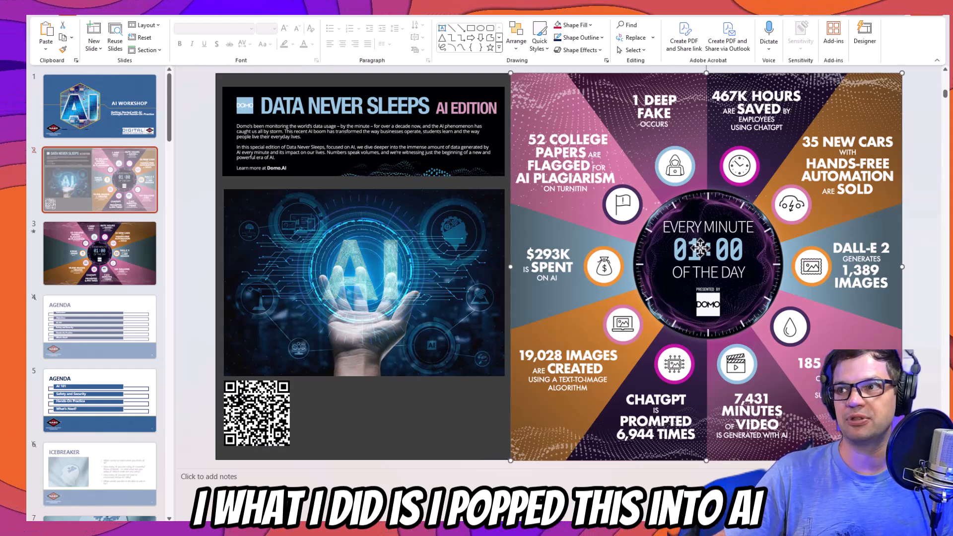
click(134, 253)
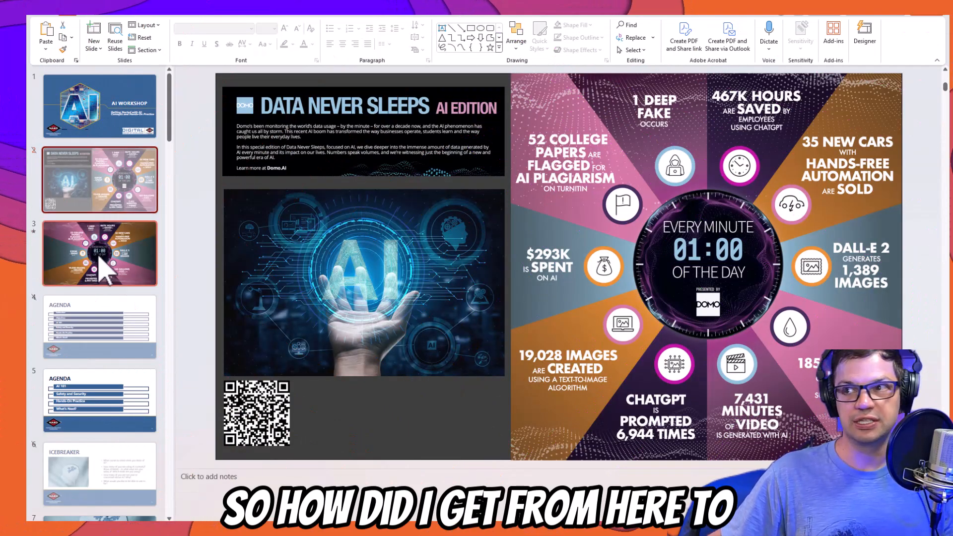
click(102, 260)
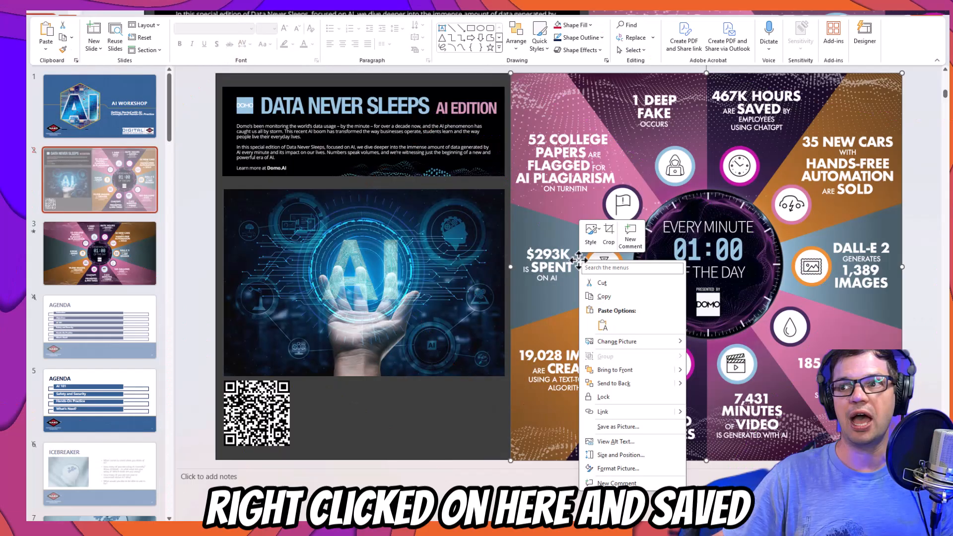
Open the option to save the clock infographic as a picture file and cancel it.
click(623, 427)
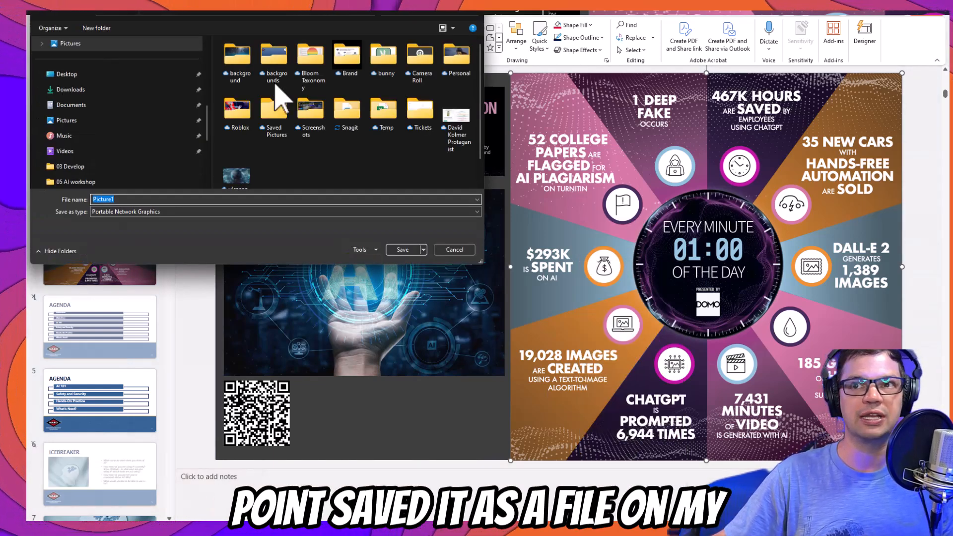
click(456, 249)
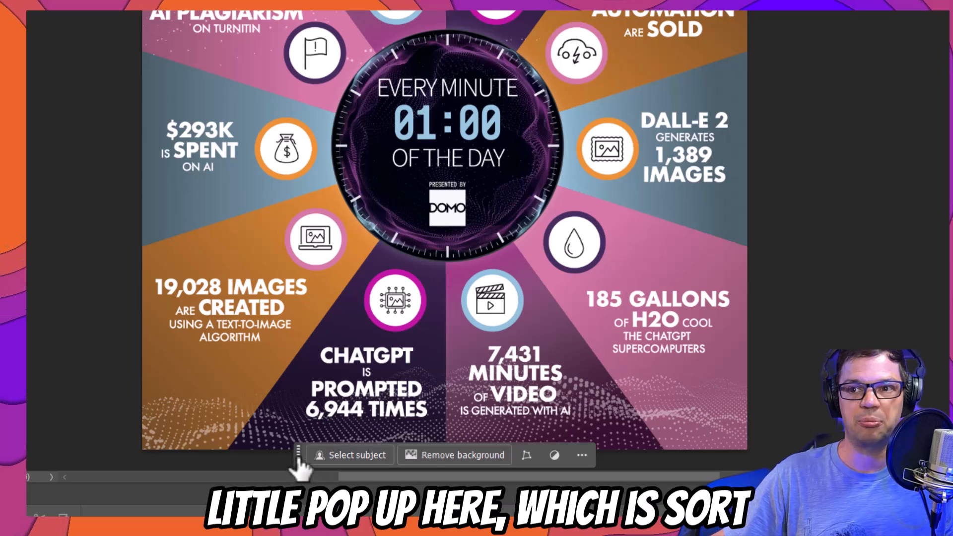
Reposition the Contextual Task Bar and check that it is enabled.
drag(298, 454, 0, 451)
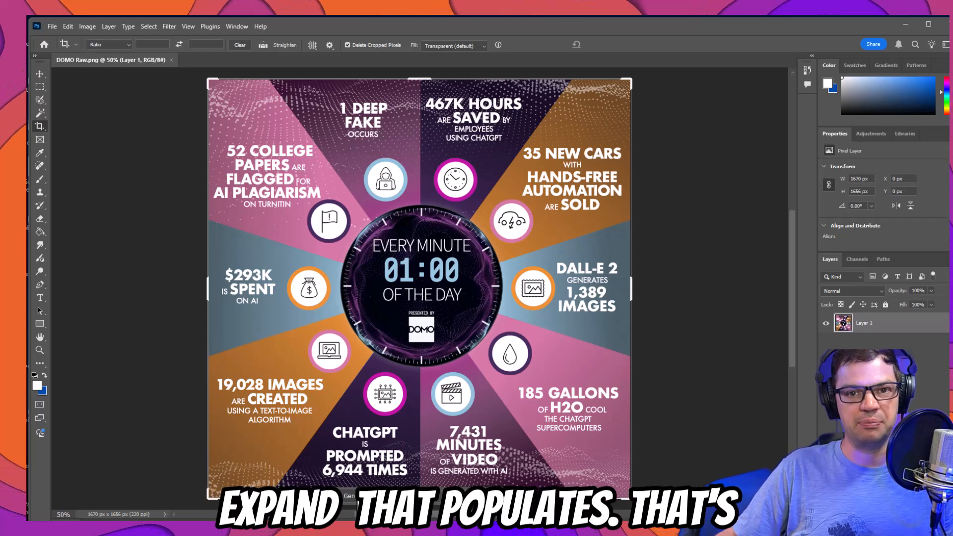
click(236, 27)
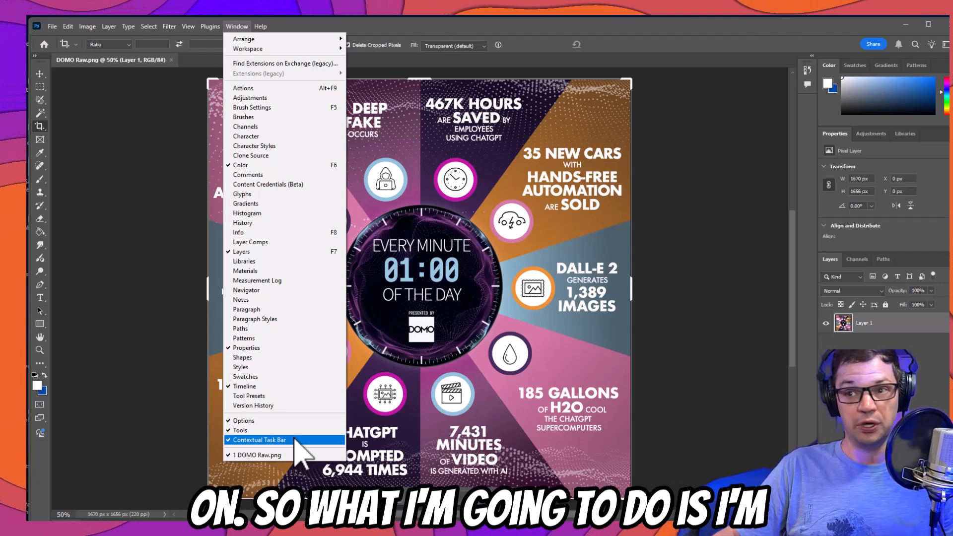
click(698, 337)
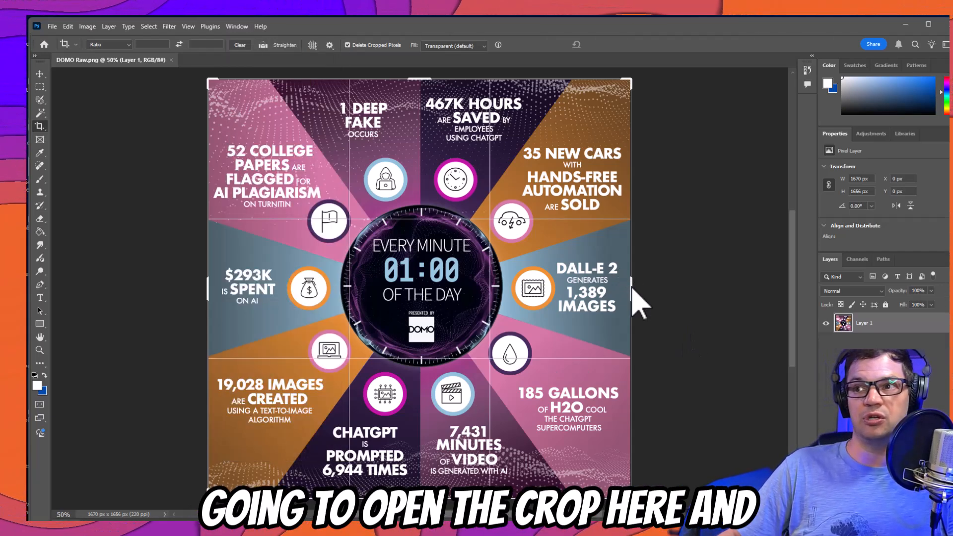
Extend the crop boundary beyond both sides of the infographic to a canvas of about 2758 × 1656 px.
drag(634, 298, 700, 293)
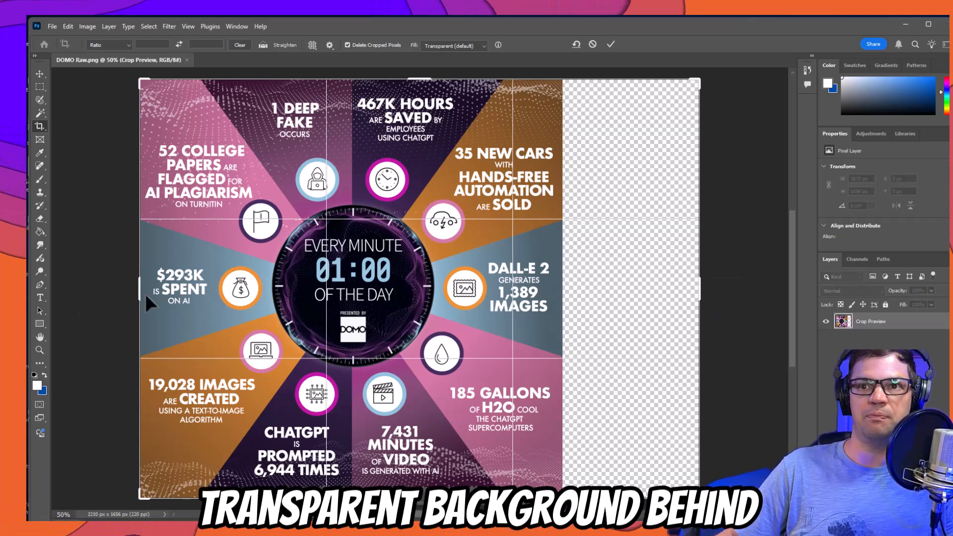
drag(141, 292, 69, 292)
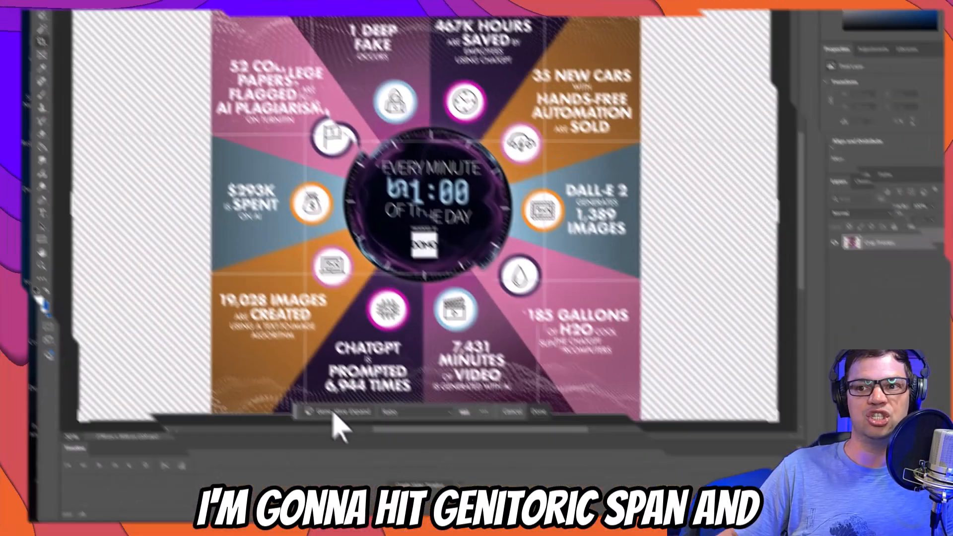
Run Generative Expand with the prompt "Please, exapnd this image in the same style to the new borders".
click(335, 416)
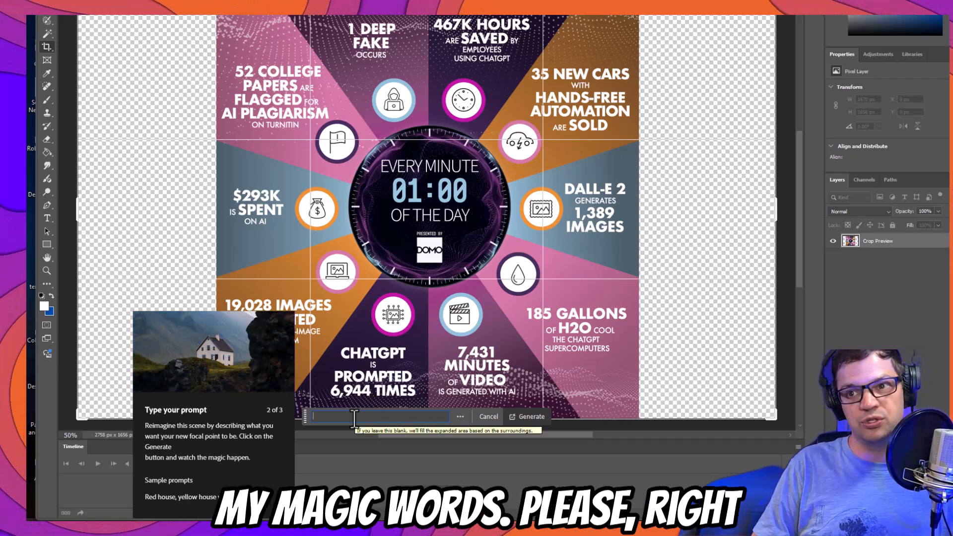
text(Please)
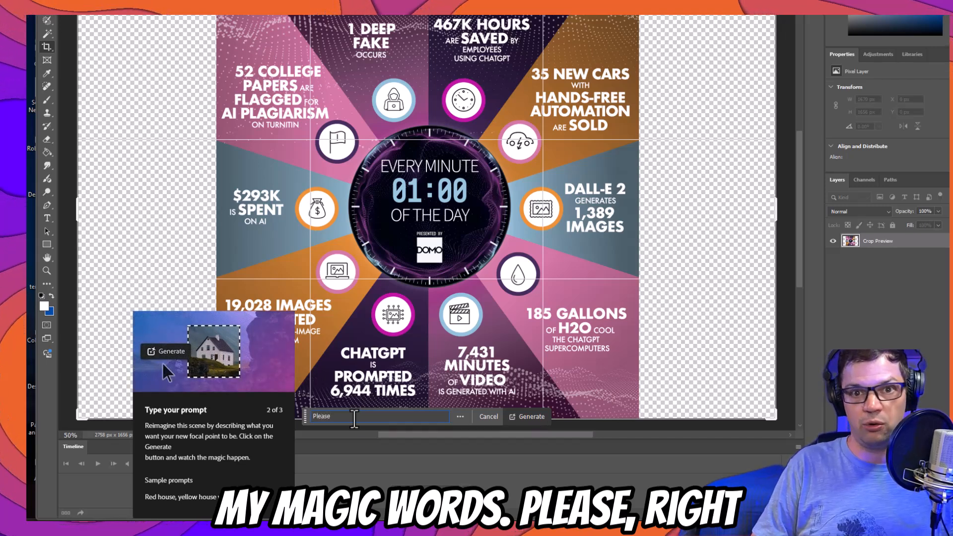
text(,)
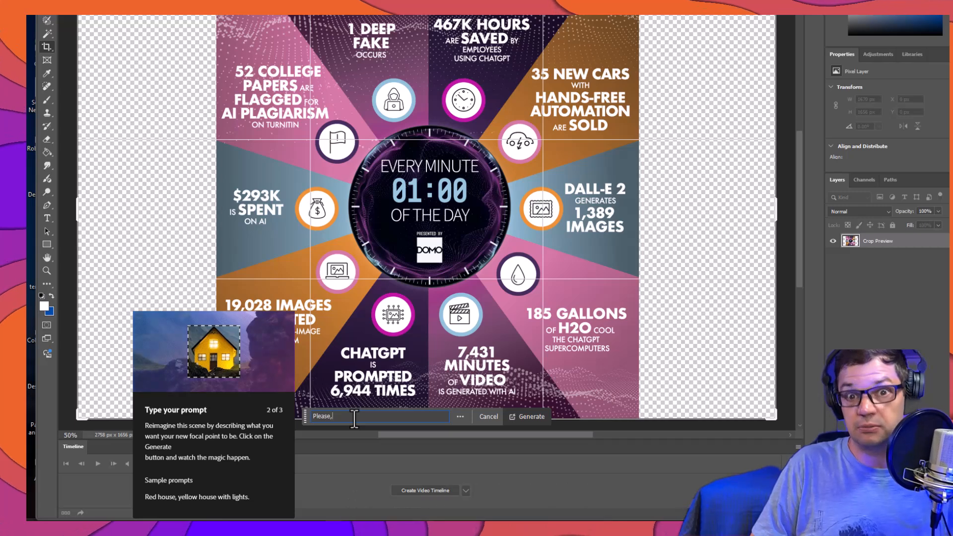
text( exa)
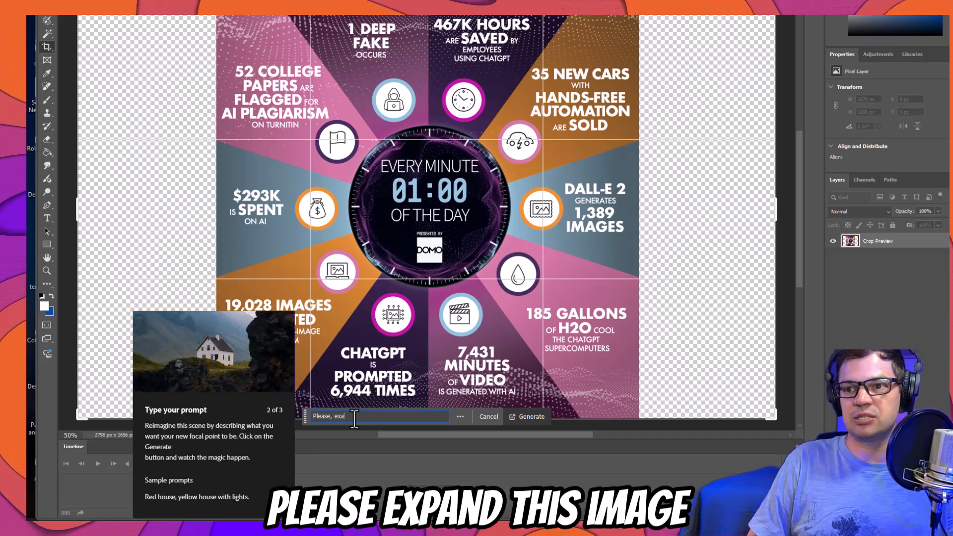
text(pnd this imag)
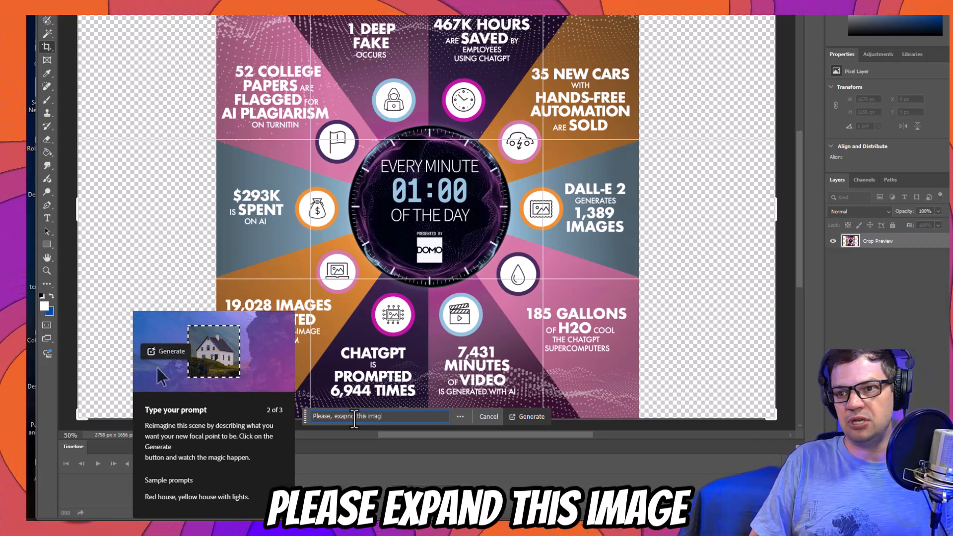
text(e in the same style)
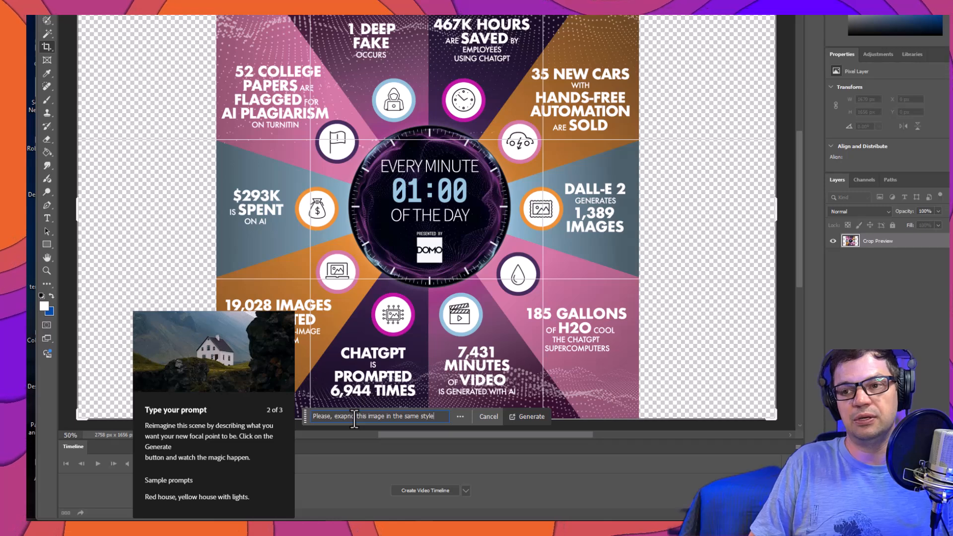
text(to the new)
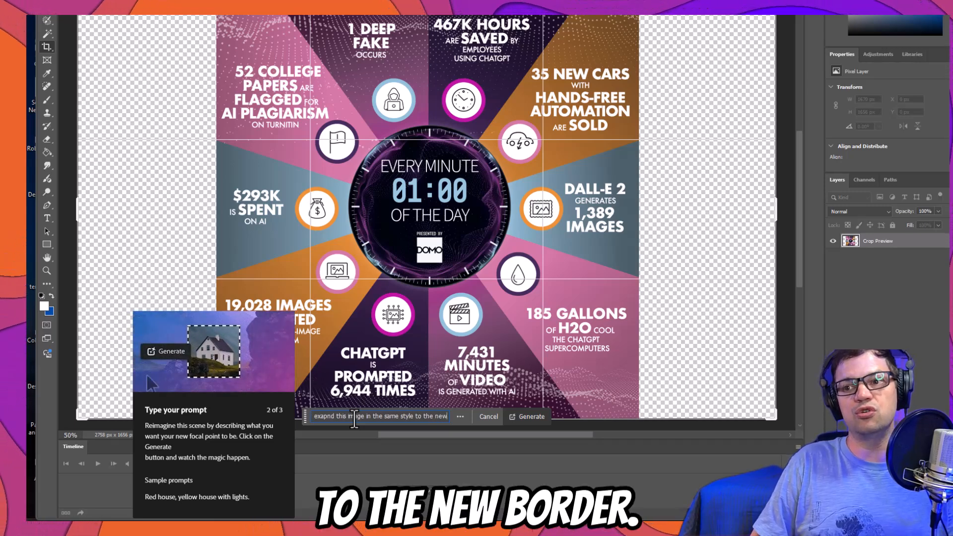
text( borde)
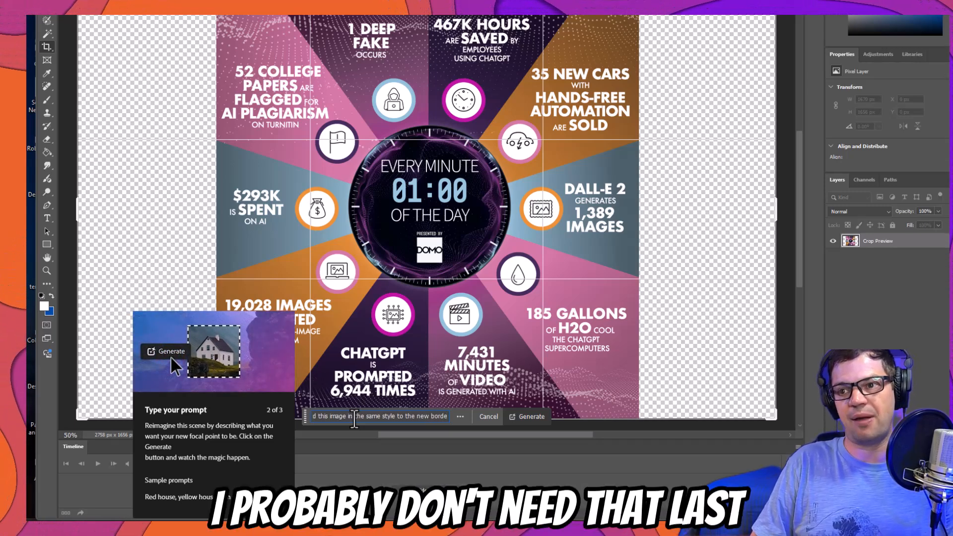
text(rs)
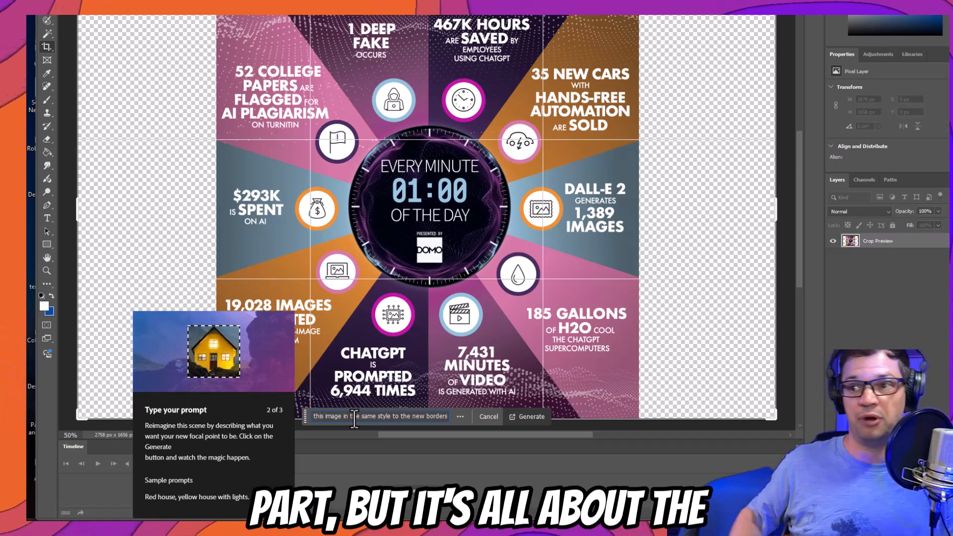
key(Return)
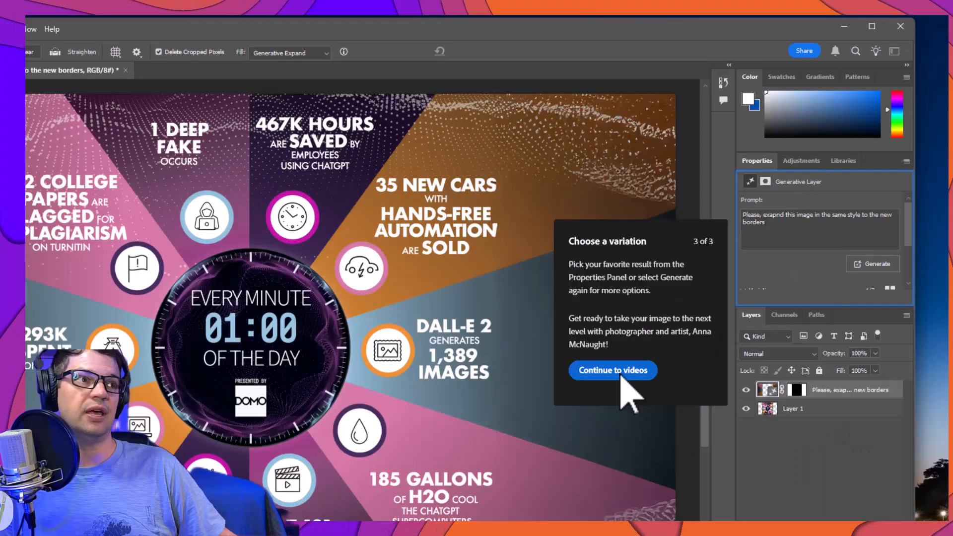
Dismiss the Generative Fill tutorial and maximize the Photoshop window.
click(692, 270)
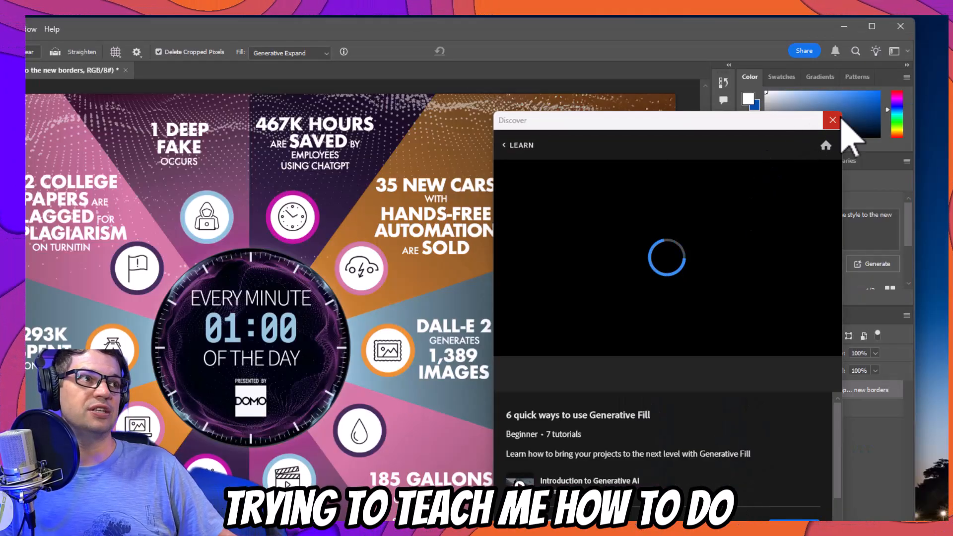
click(832, 122)
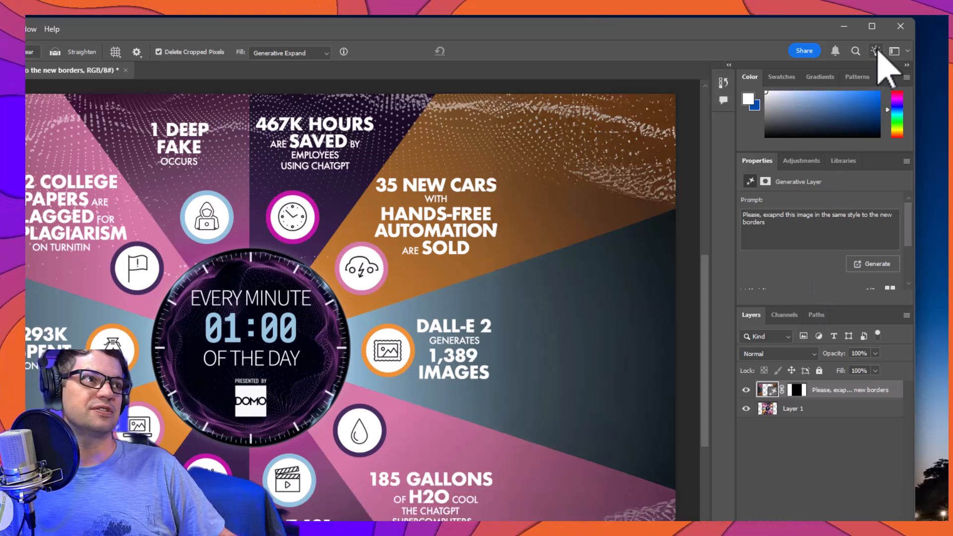
click(872, 26)
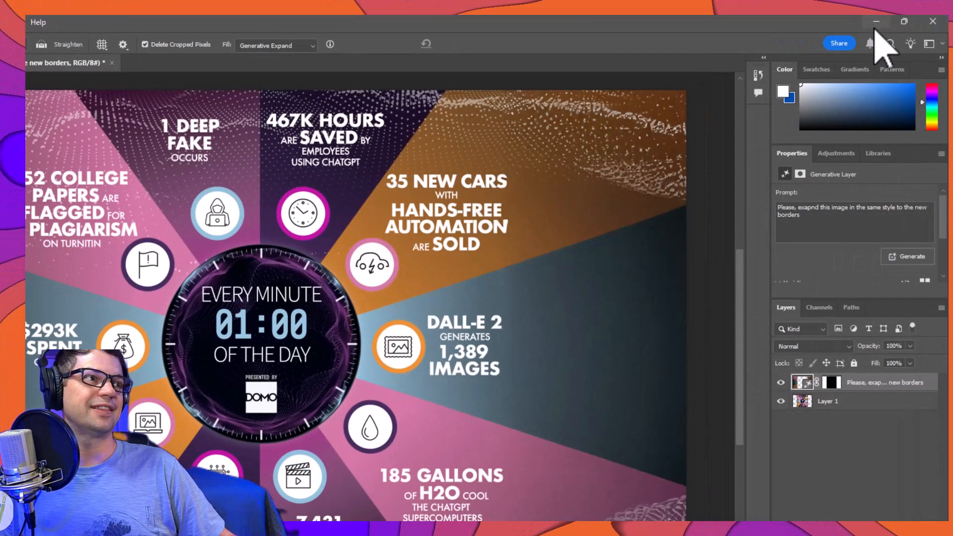
Enlarge the generative layer's properties area to show all of its variations.
scroll(848, 214, down, 2)
scroll(849, 222, down, 2)
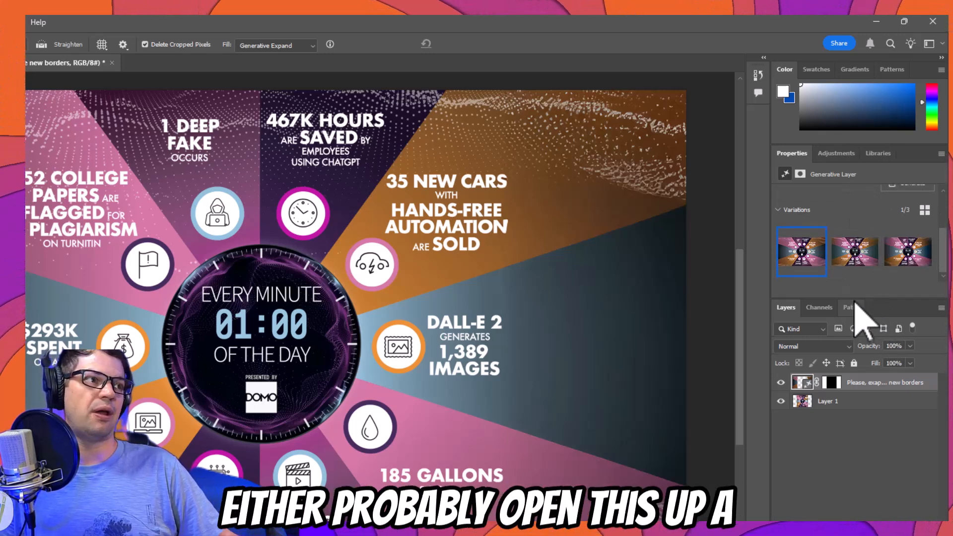
drag(850, 299, 857, 481)
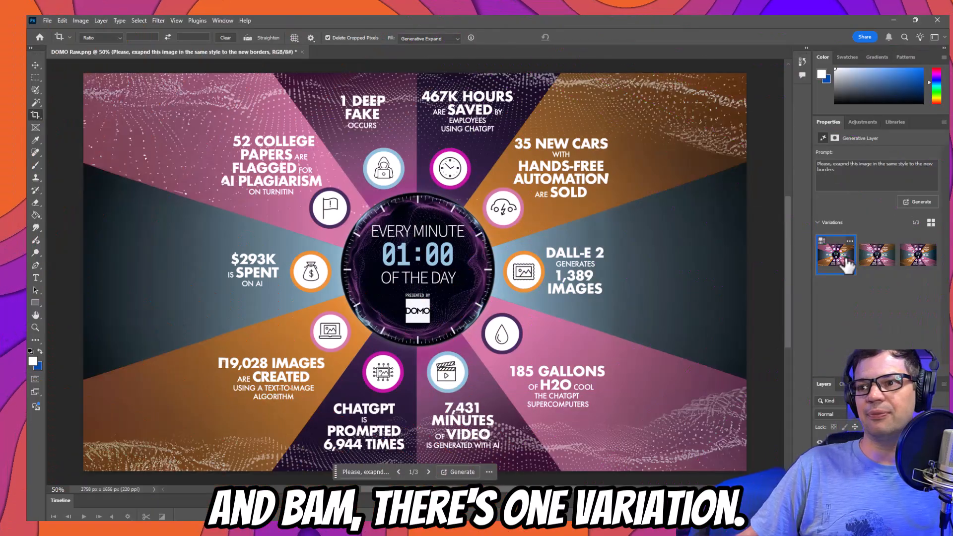
Compare the three generated variations of the expanded infographic and choose the second one.
click(883, 266)
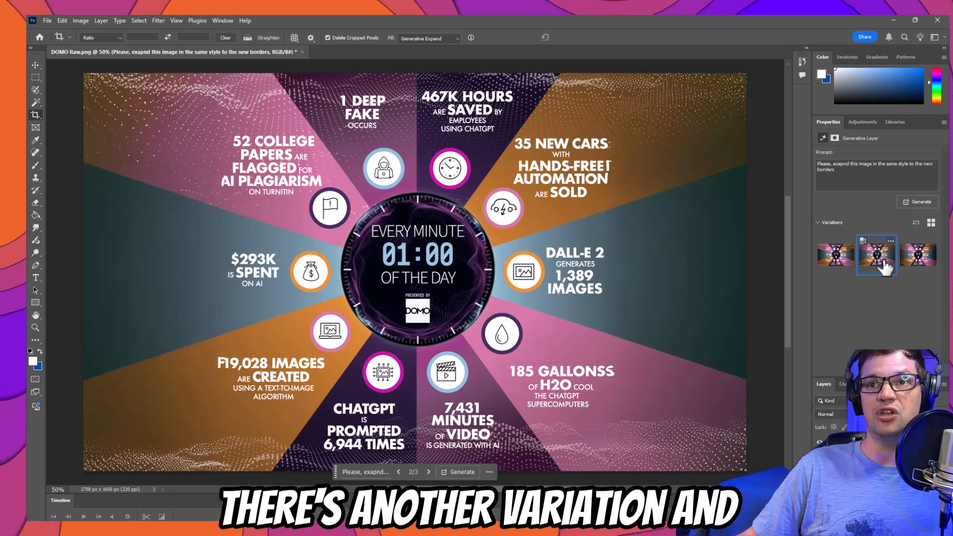
click(917, 255)
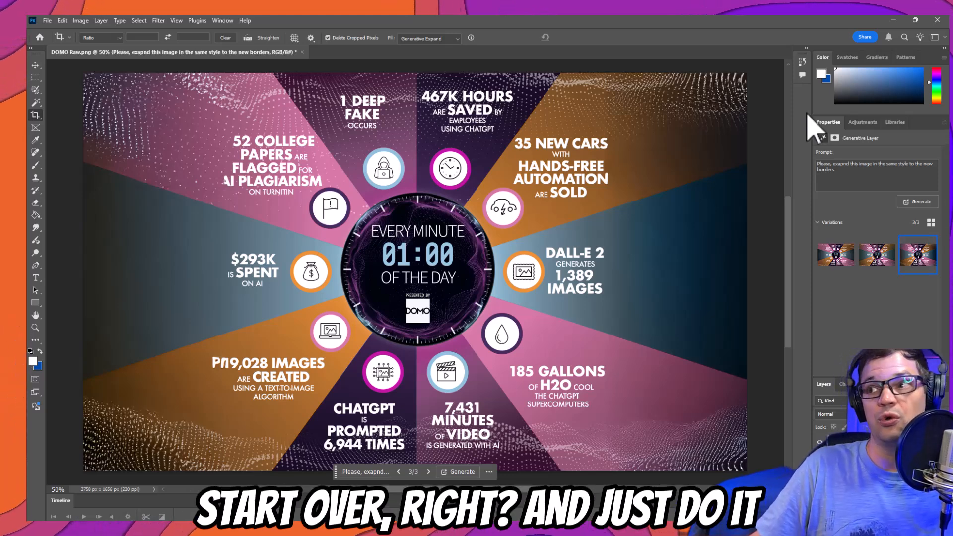
click(877, 256)
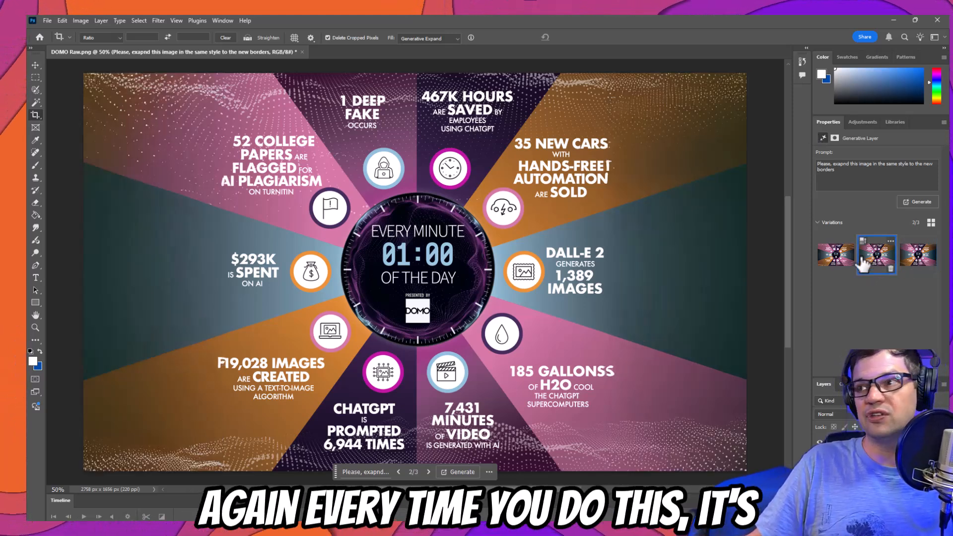
click(838, 258)
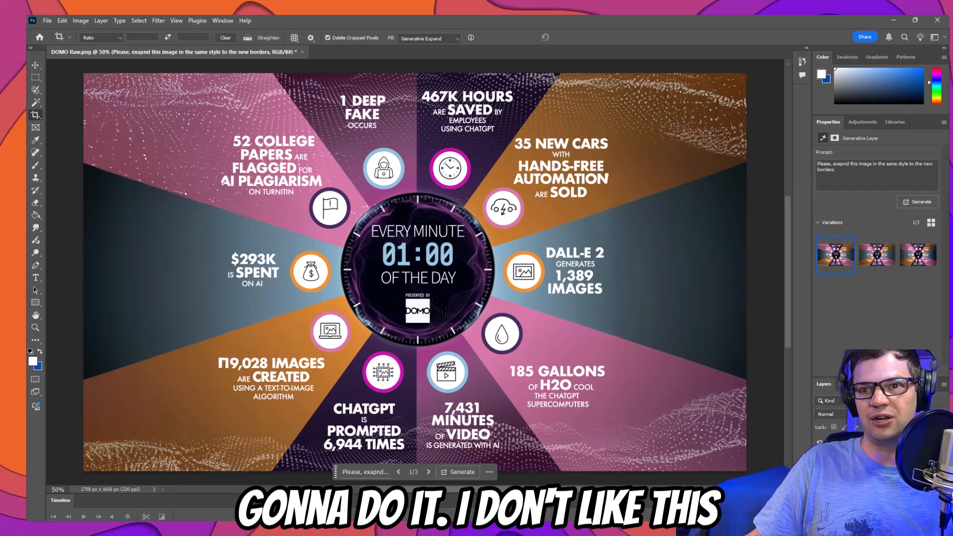
click(878, 254)
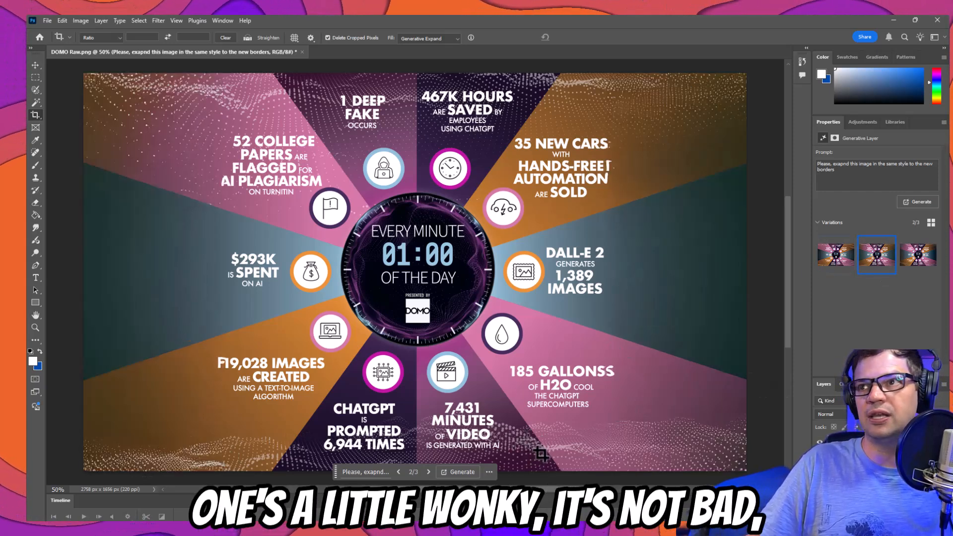
click(919, 257)
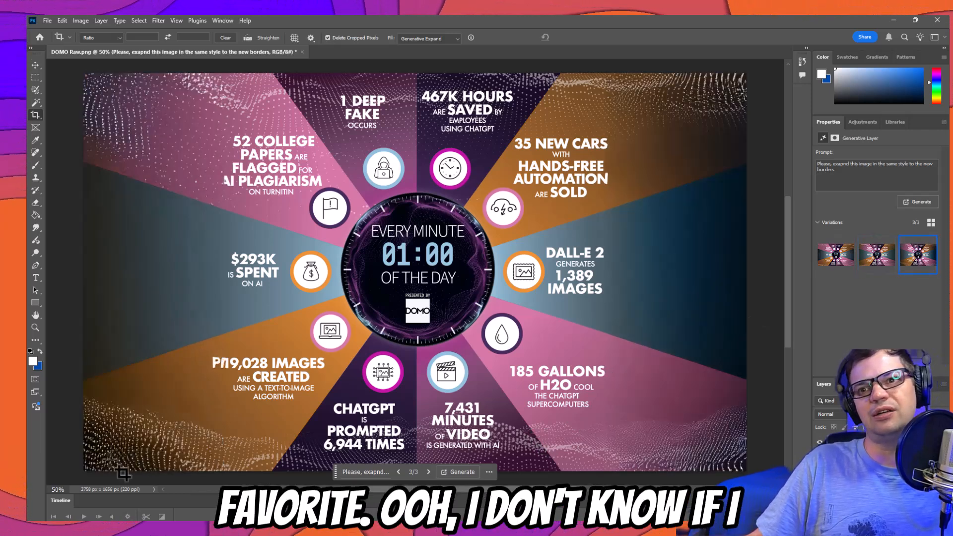
click(875, 257)
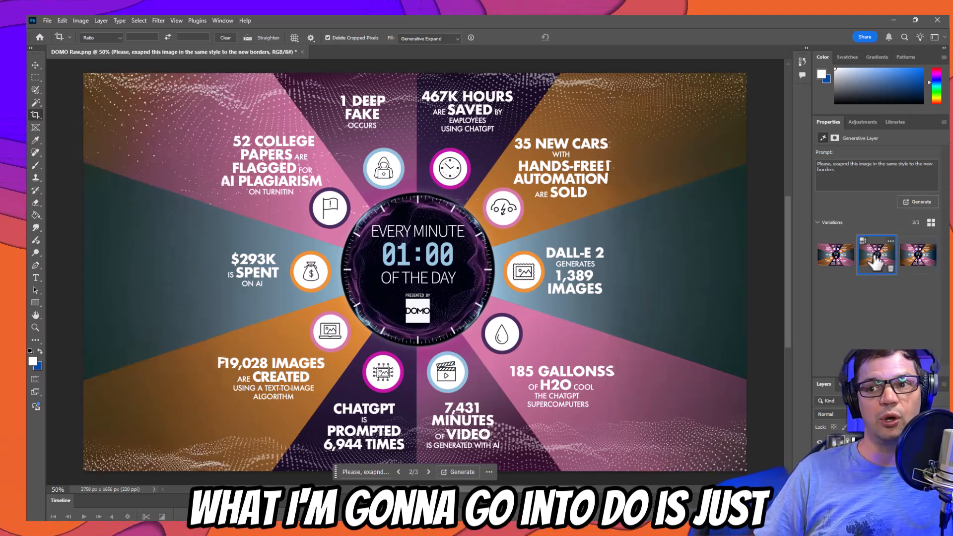
Generate new variations of the expanded borders with the prompt "add some blue electricity moveing around the image.".
click(380, 472)
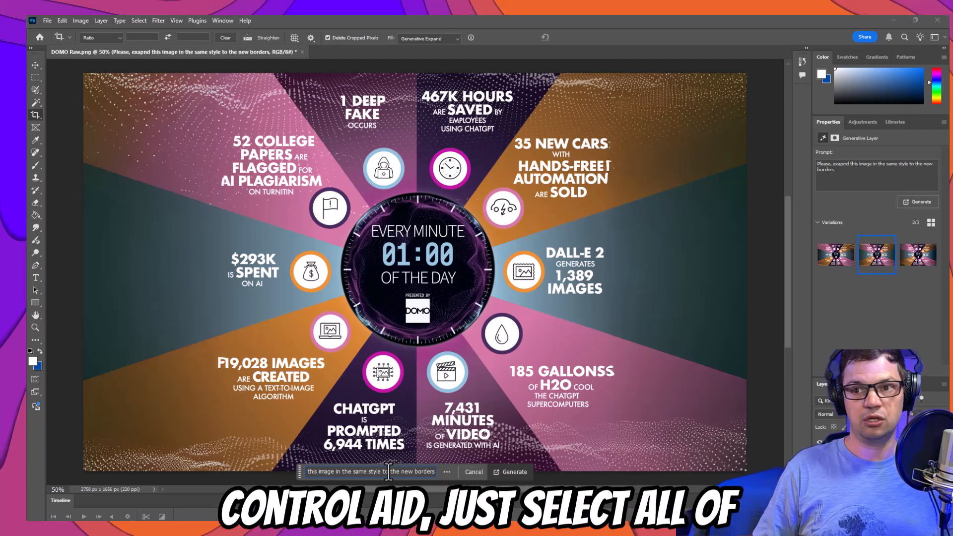
key(BackSpace)
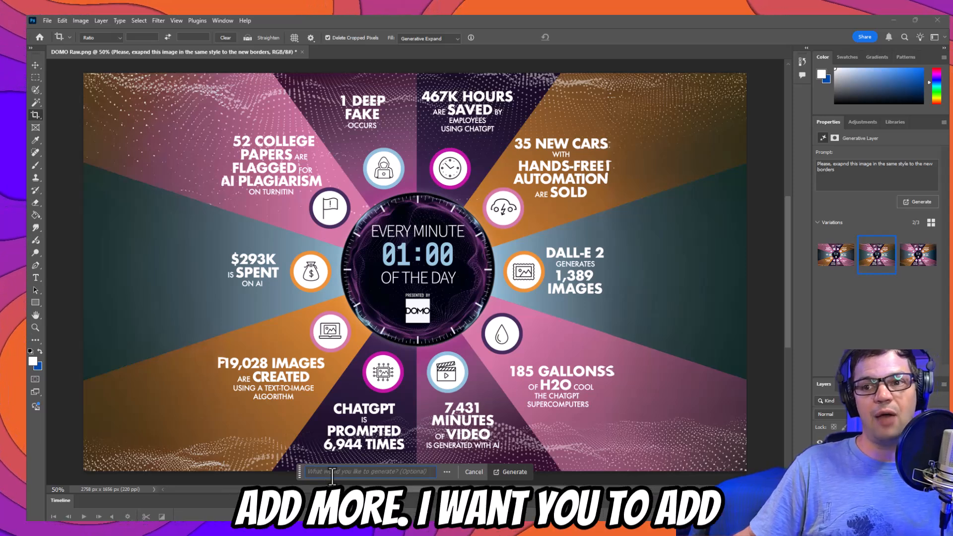
text(add)
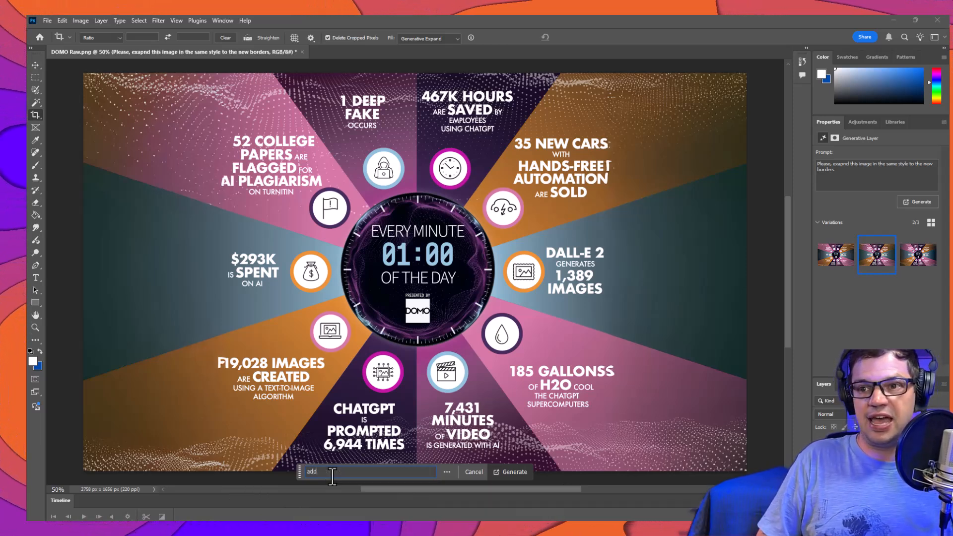
text( some blue el)
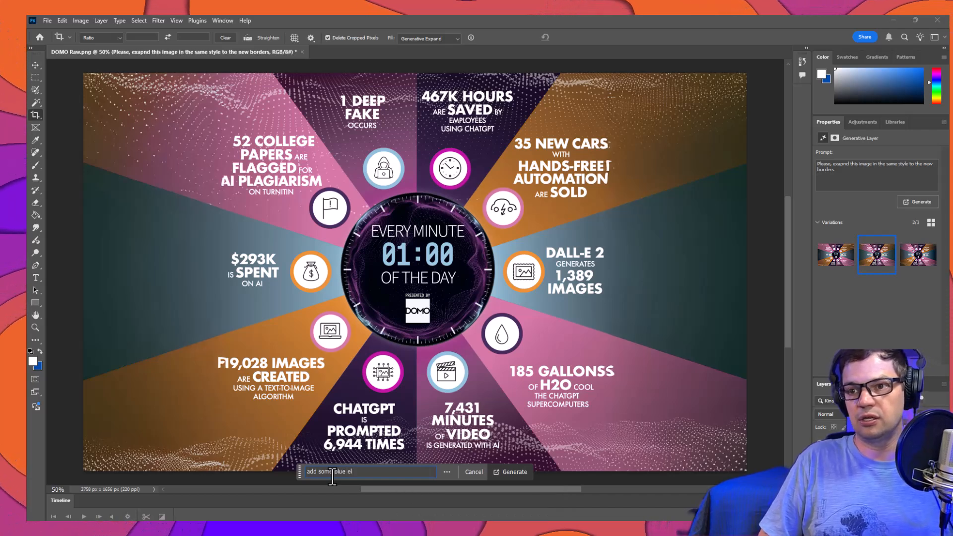
text(ectricty mo)
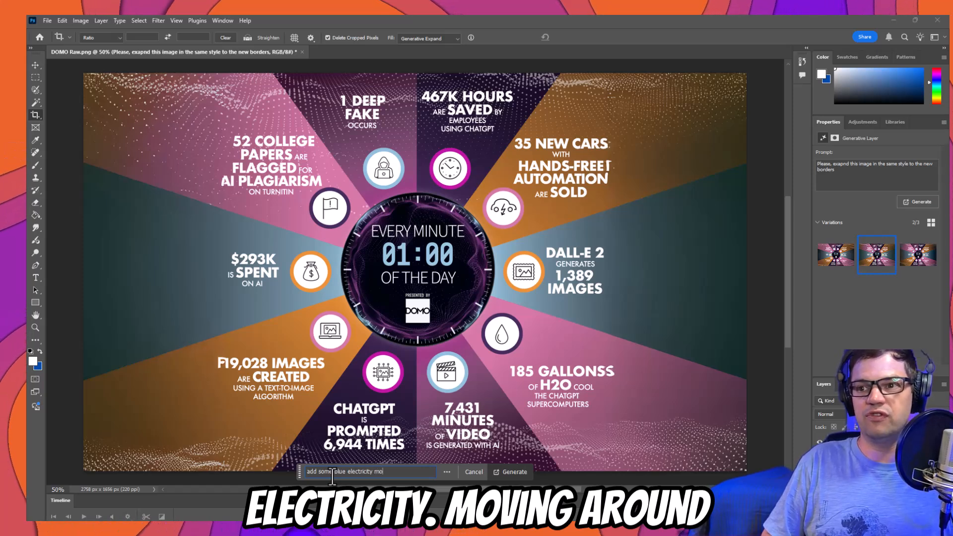
text(veing around the image.)
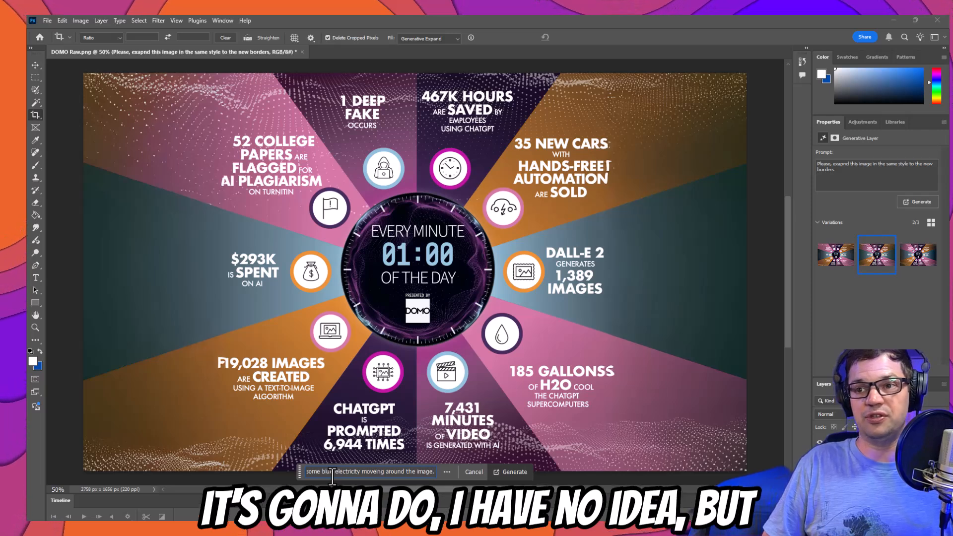
key(Return)
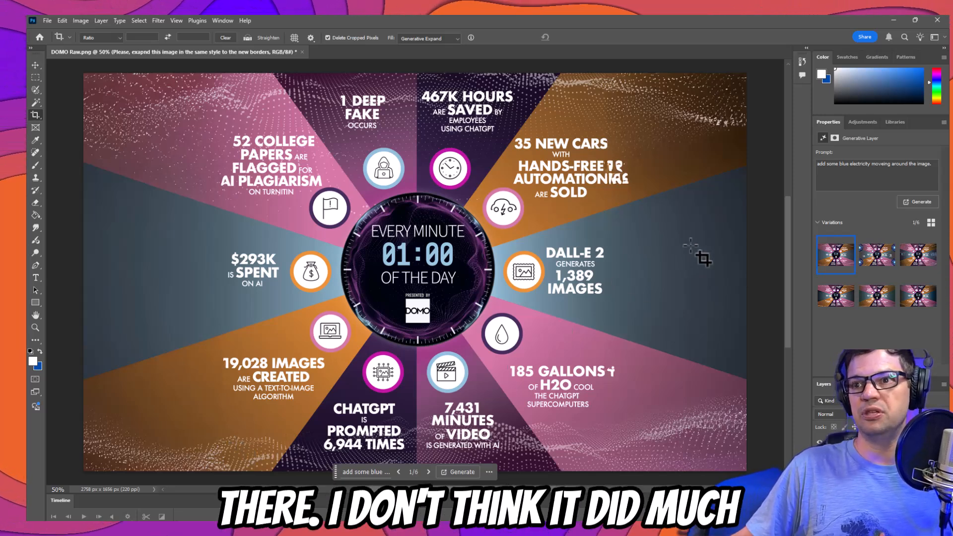
Compare the blue electricity variations with an earlier plain expansion of the infographic.
click(879, 261)
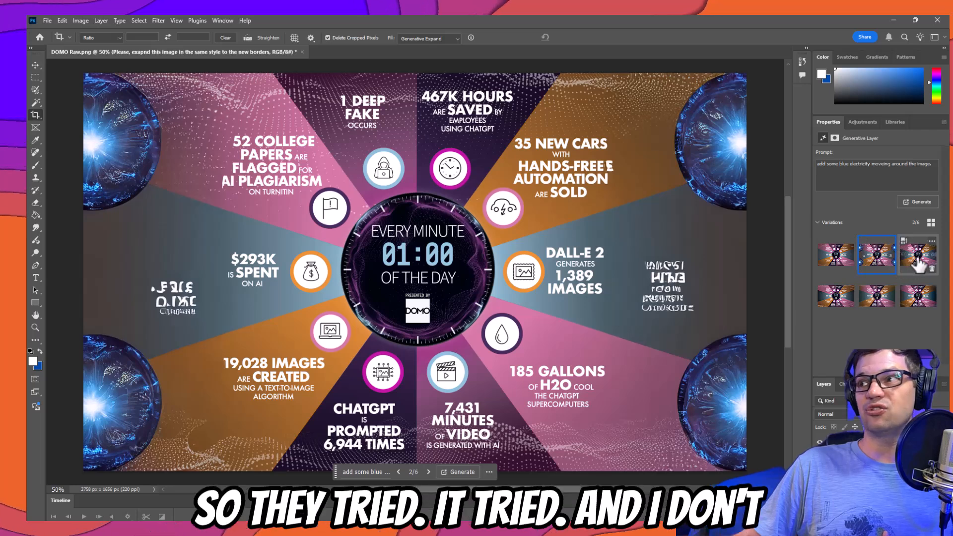
click(835, 303)
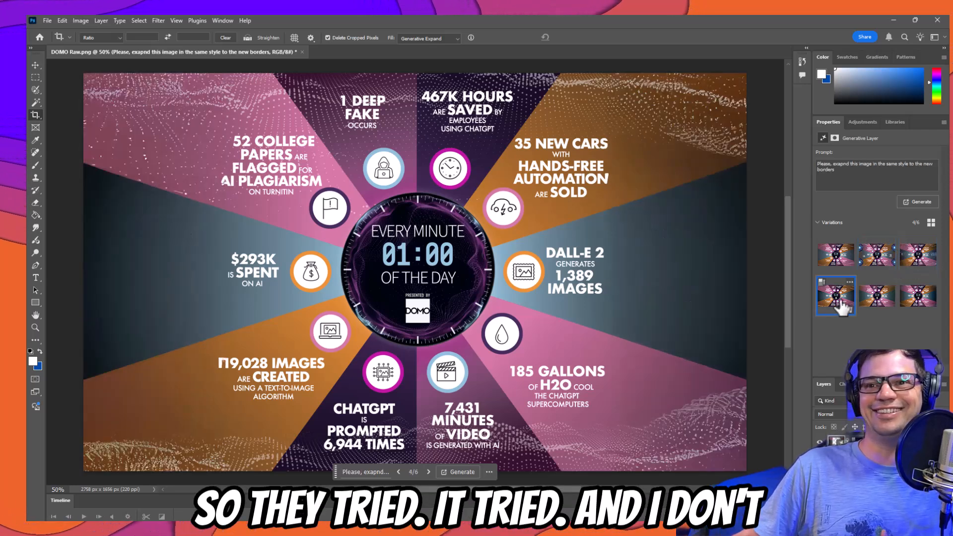
click(877, 257)
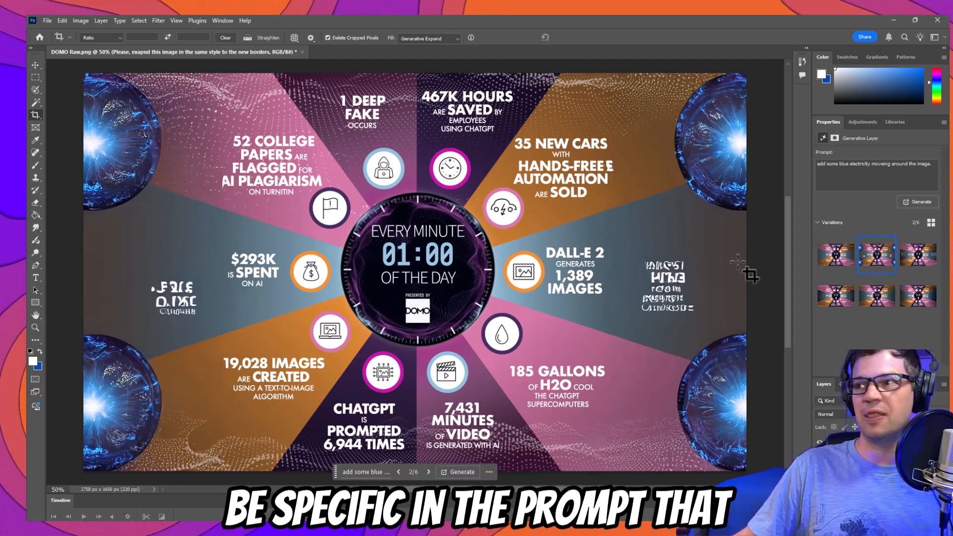
click(844, 265)
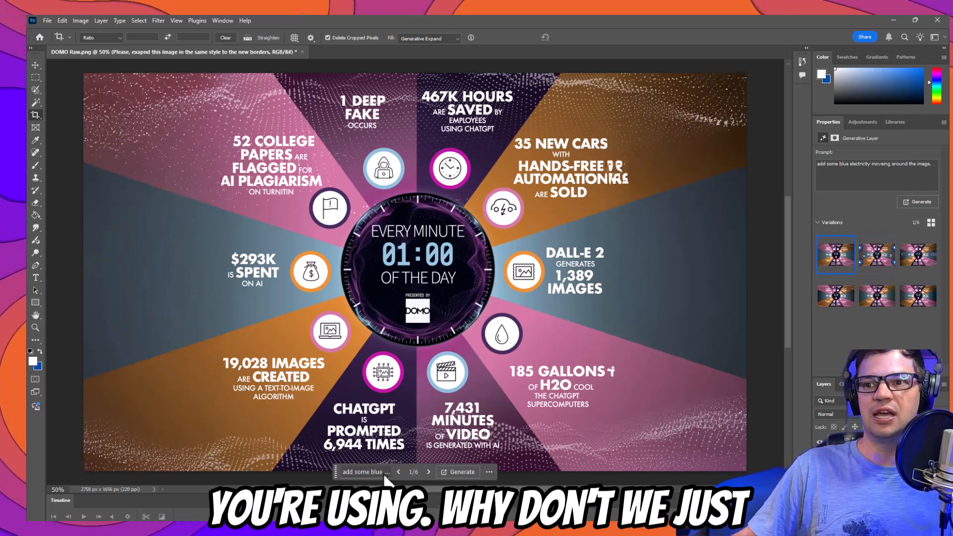
Replace the prompt with "add a neon dophin in the foregound" and generate another set of variations.
click(367, 472)
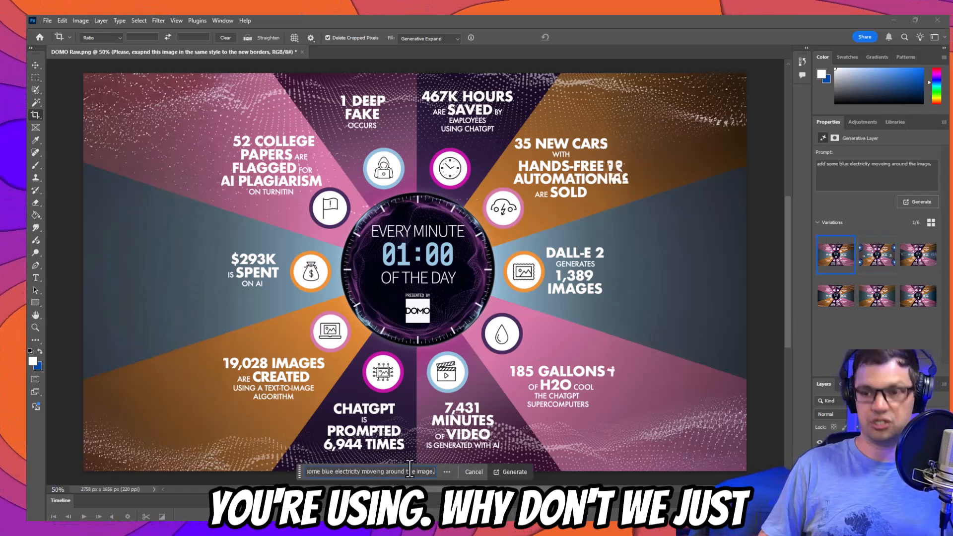
key(ctrl+a)
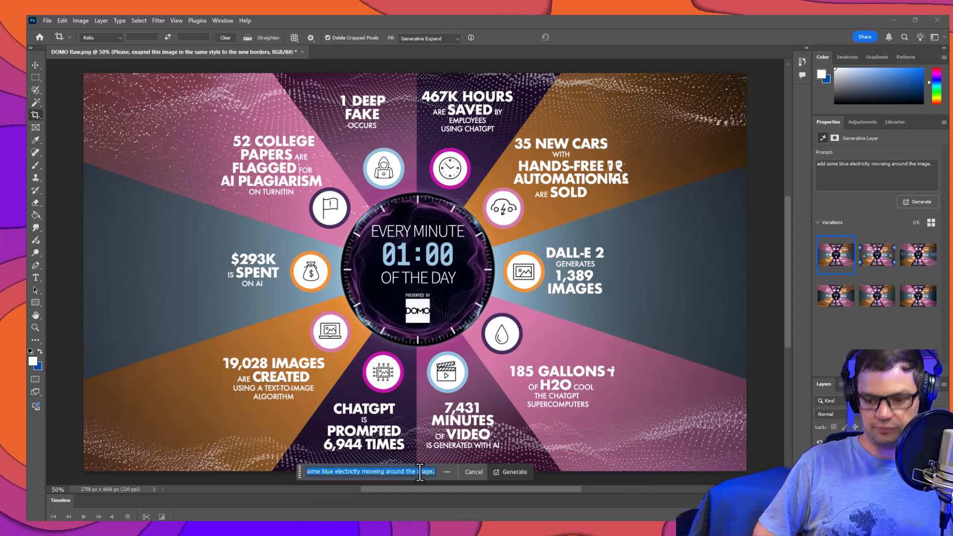
text(add a neo)
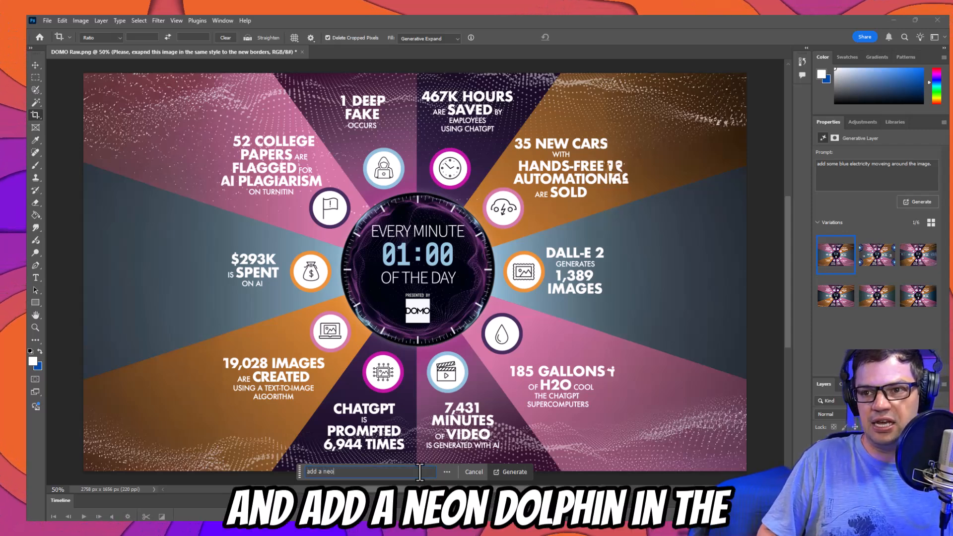
text(n dophin)
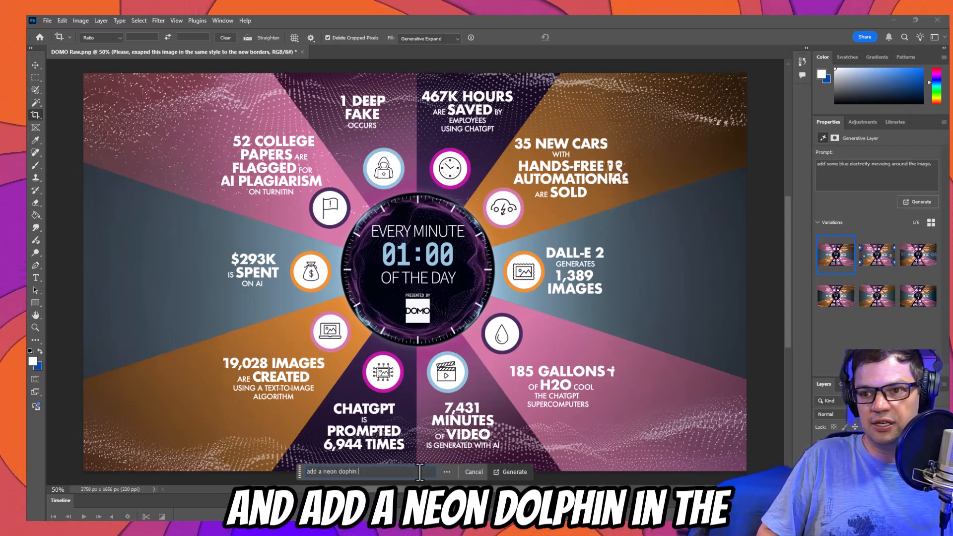
text( in the fore)
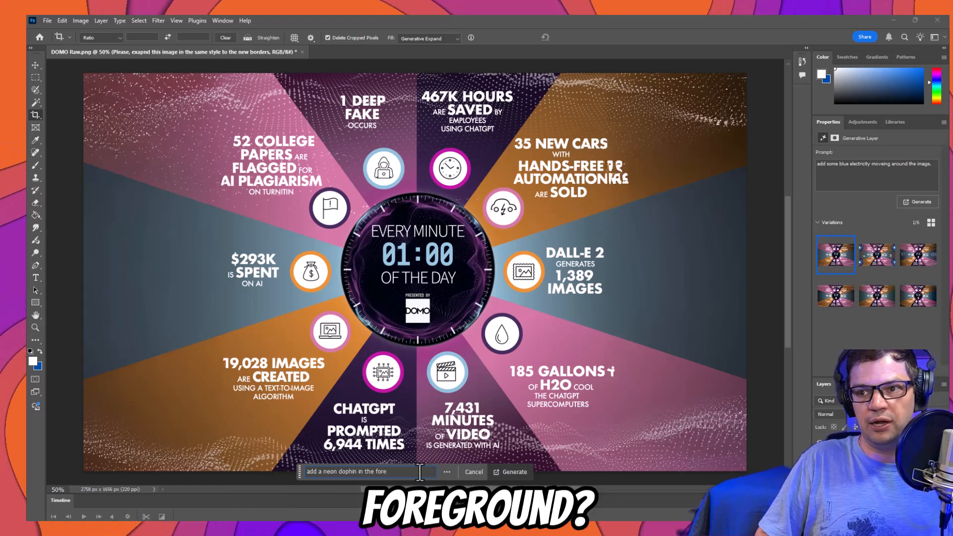
text(gound)
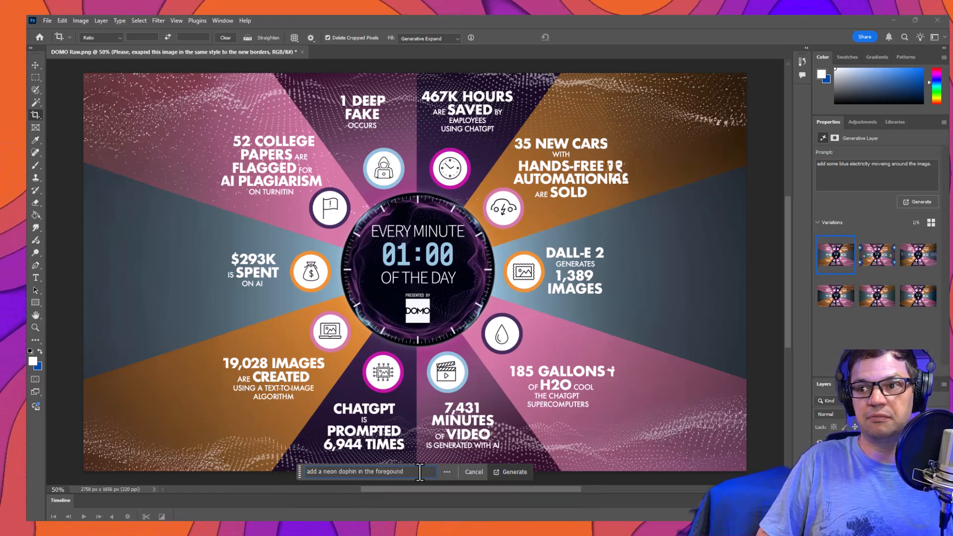
key(Return)
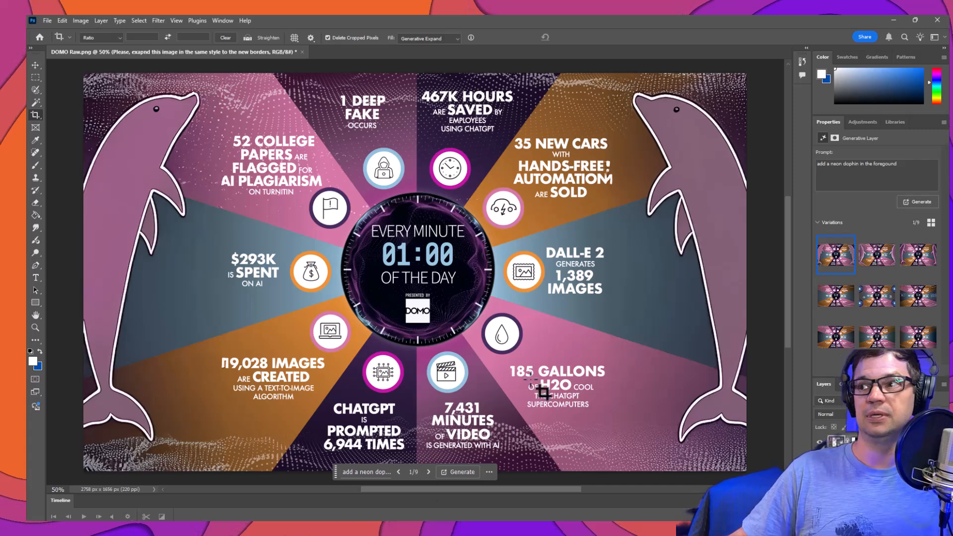
Compare the dolphin, blue electricity and plain expansion variations, and choose the eighth one, a plain expansion in the original style.
click(877, 256)
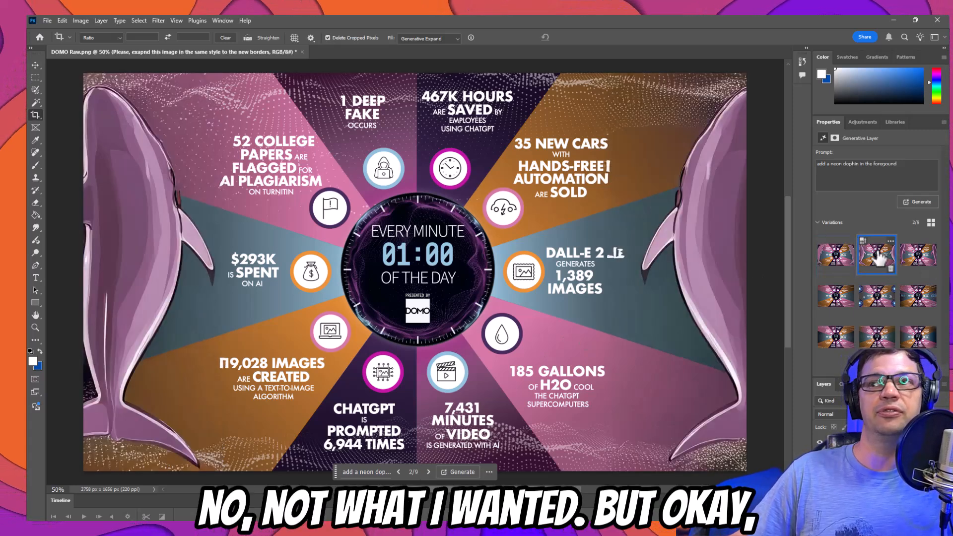
click(918, 256)
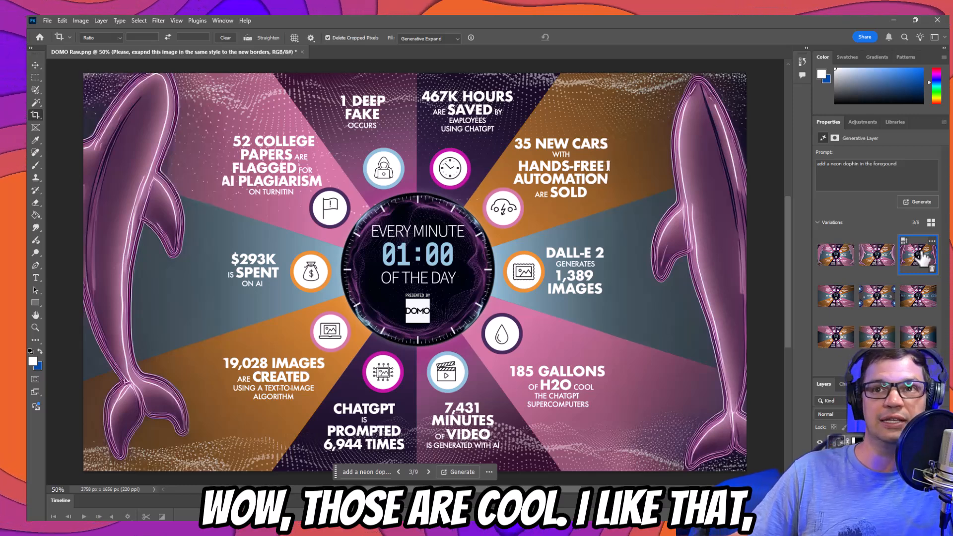
click(836, 296)
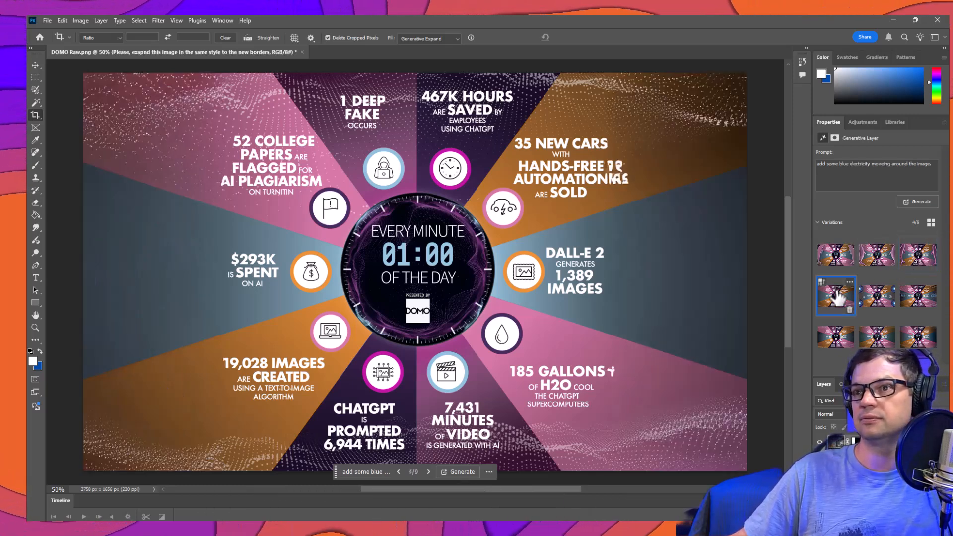
click(891, 301)
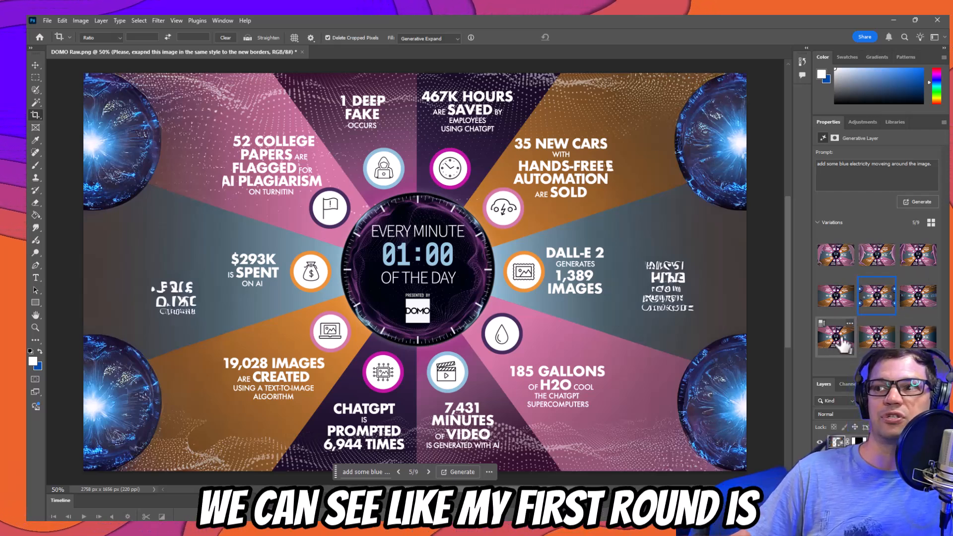
click(916, 342)
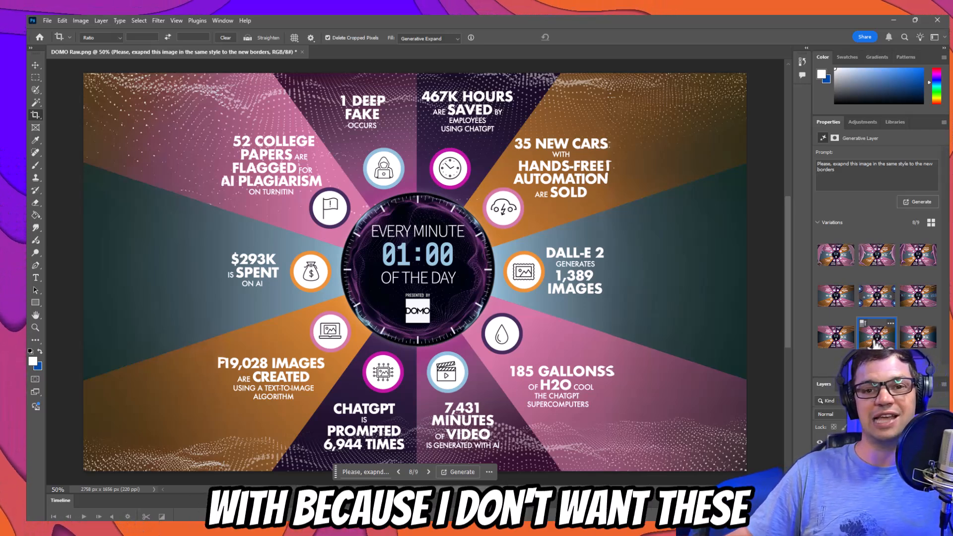
click(871, 312)
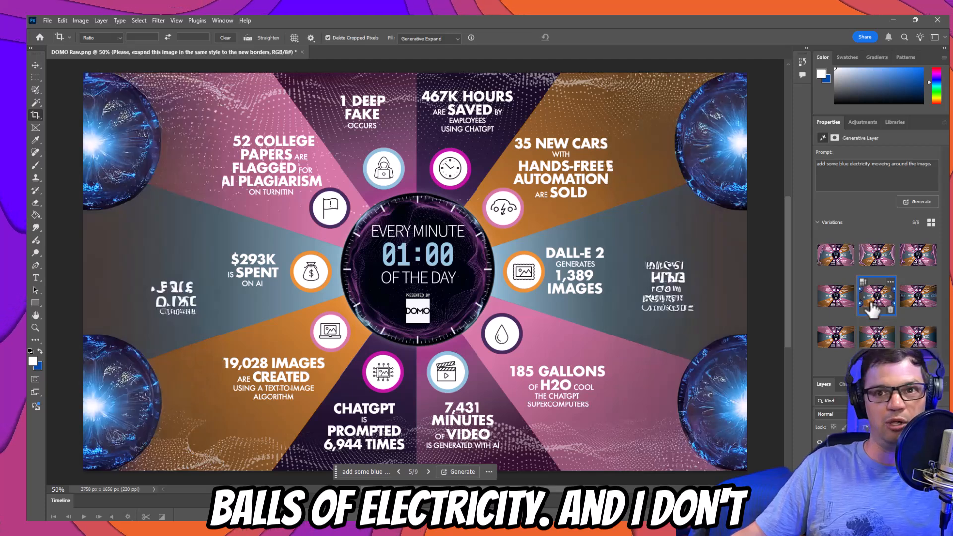
click(883, 262)
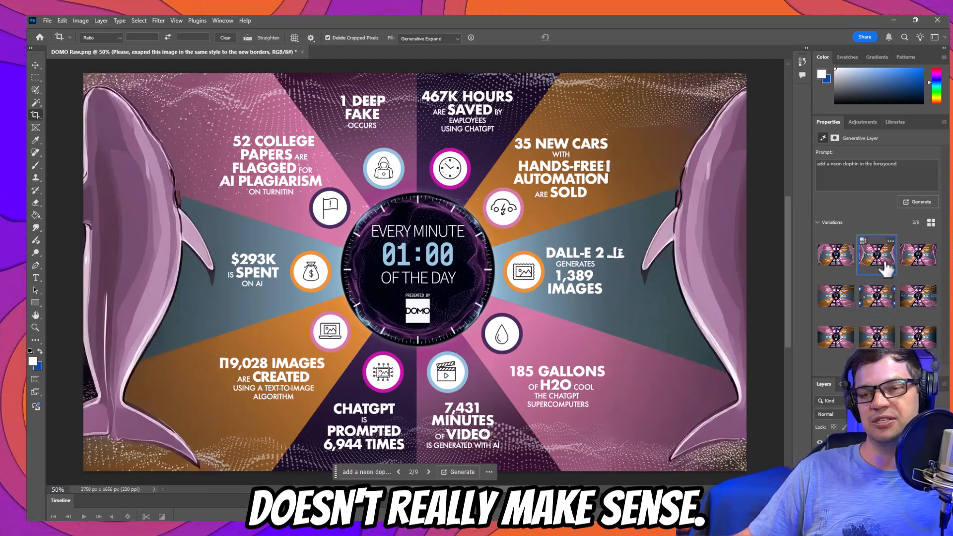
click(882, 345)
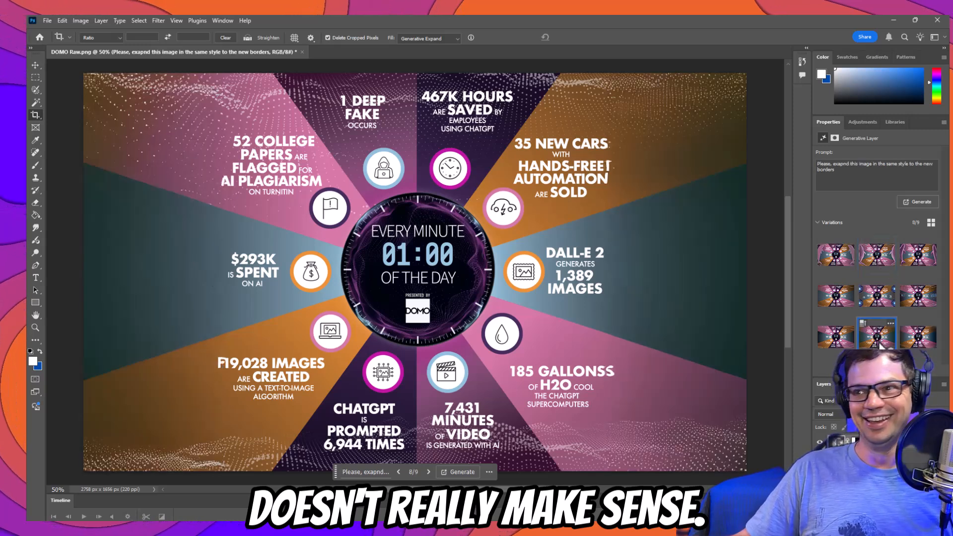